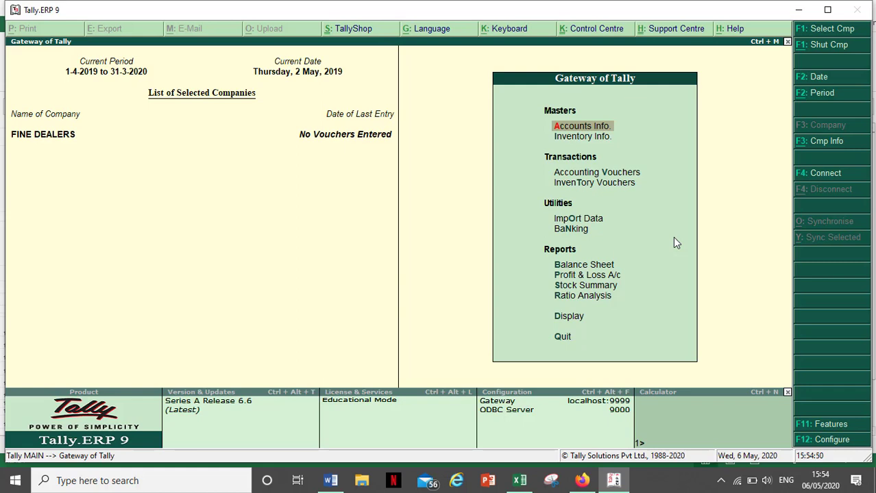
Open a new purchase voucher from the Accounting Vouchers transactions.
key("Down")
key("Down")
key("Return")
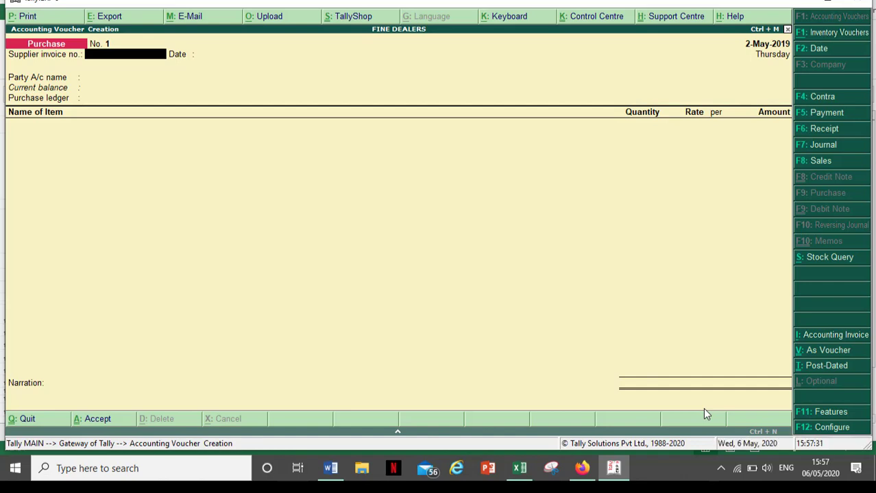
Consult the Kishore Enterprises invoice in Excel and set the purchase voucher's date to 2-5-2019 in Tally.
key("alt+Tab")
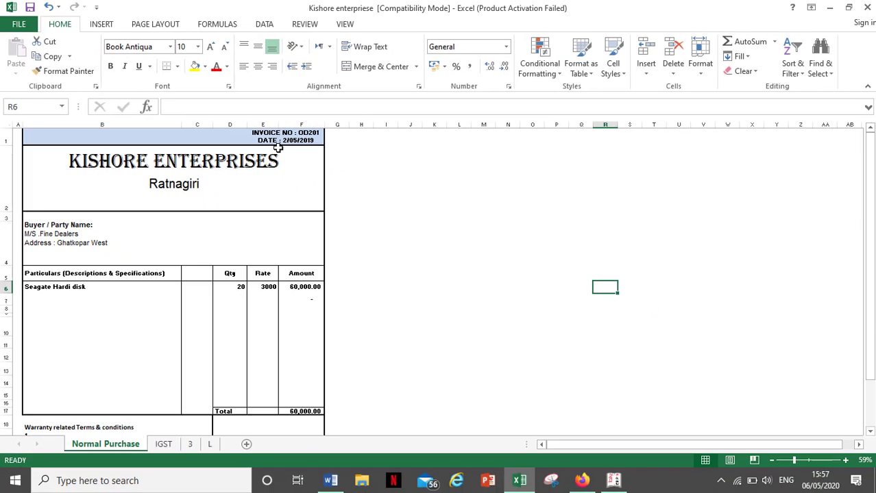
key("alt+Tab")
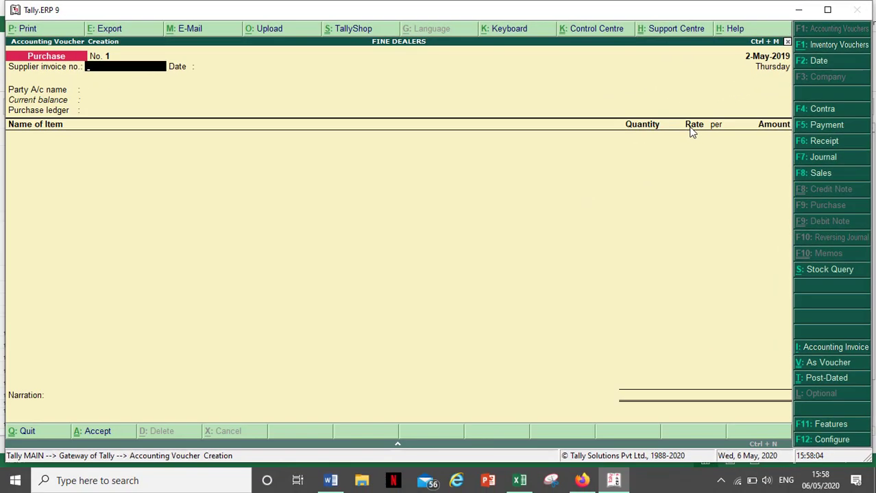
left_click(816, 67)
type("2-5-")
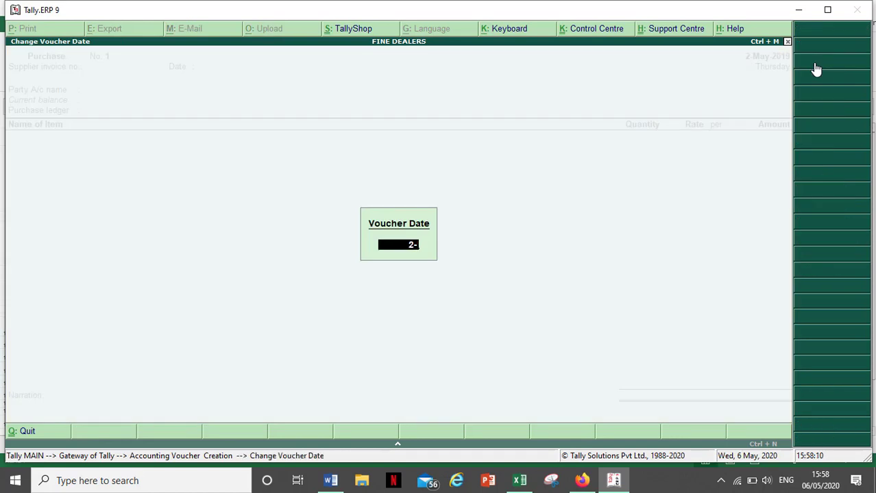
type("2019")
key("Return")
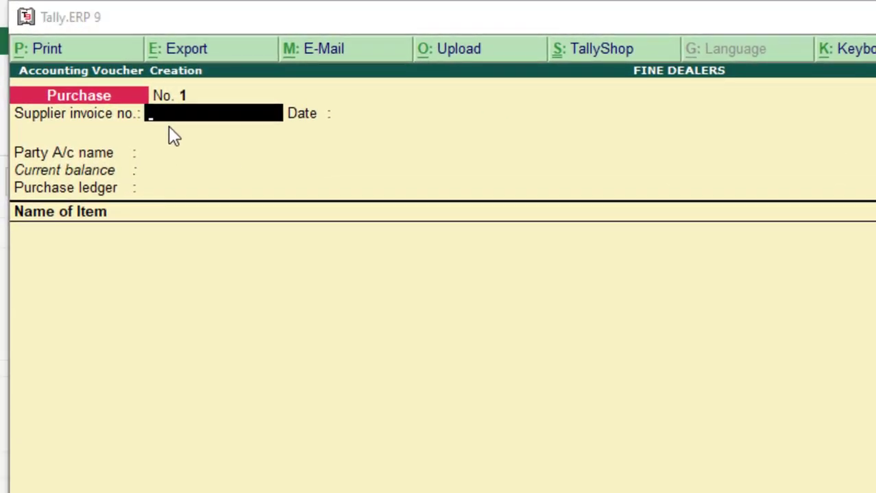
Enter supplier invoice number OD201 as given on the Excel invoice and accept 2-May-2019 as the supplier invoice date in Tally.
key("alt+Tab")
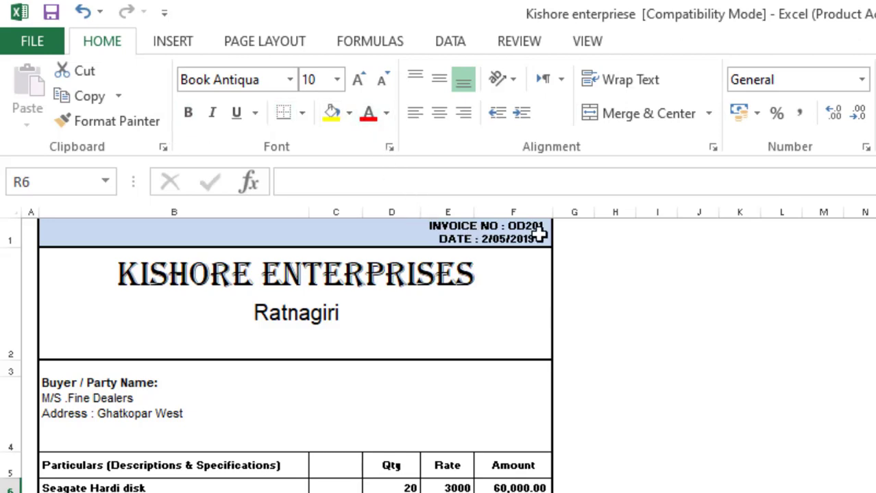
key("alt+Tab")
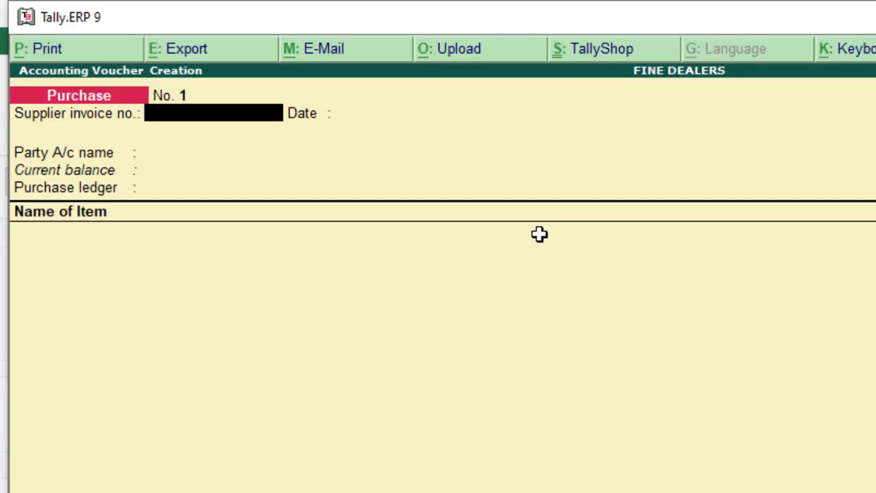
type("OD20")
type("1")
key("BackSpace")
type("01")
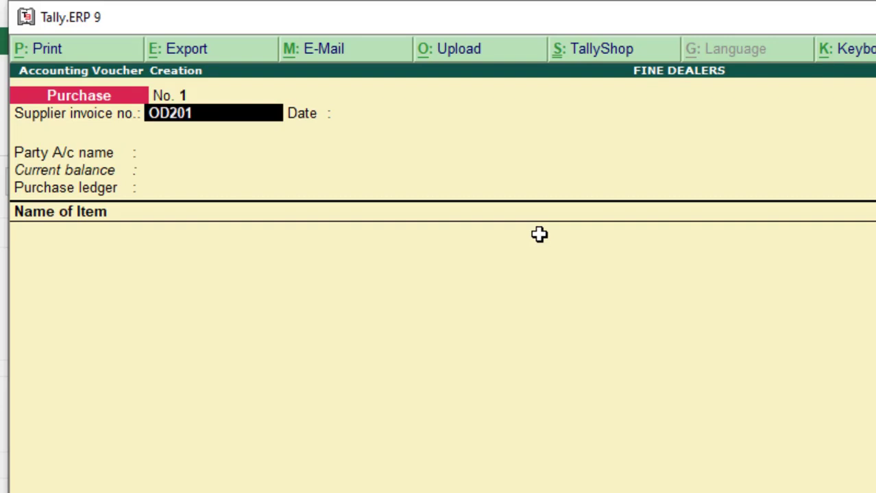
key("Return")
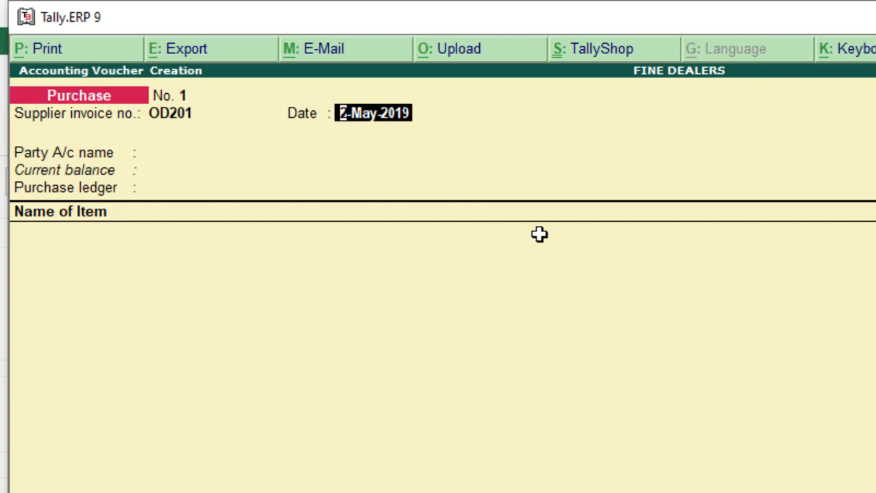
key("alt+Tab")
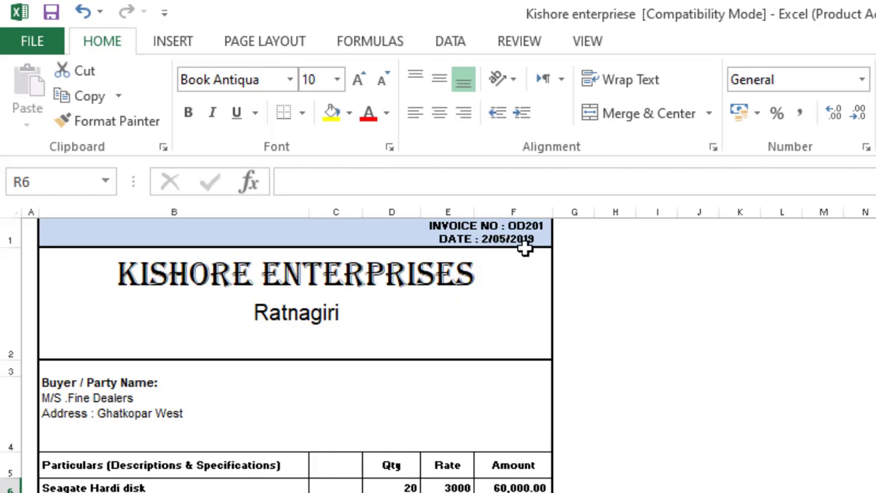
key("alt+Tab")
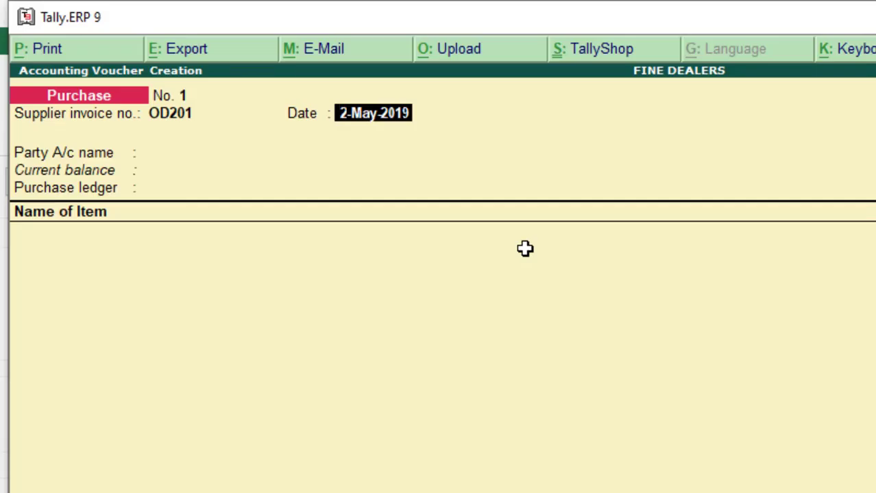
key("Return")
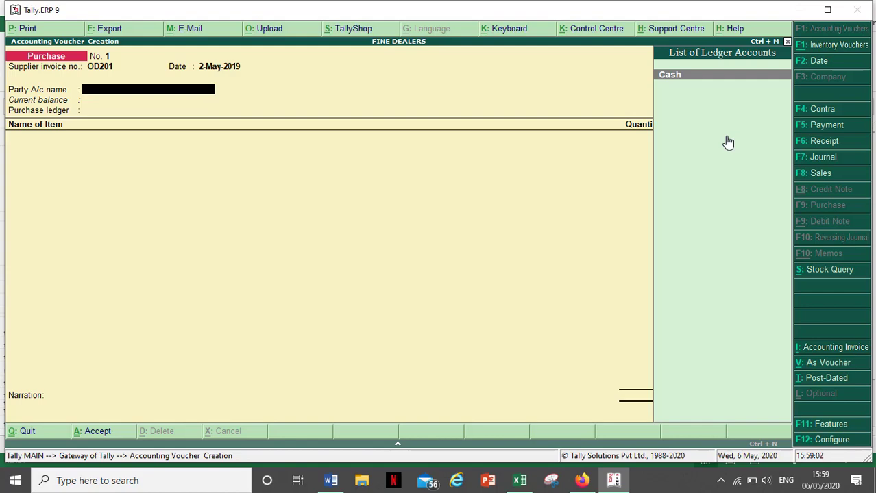
Start a new ledger for the voucher's party account, named KISHORE ENTERPRISES as on the Excel invoice, without an alias.
key("alt+Tab")
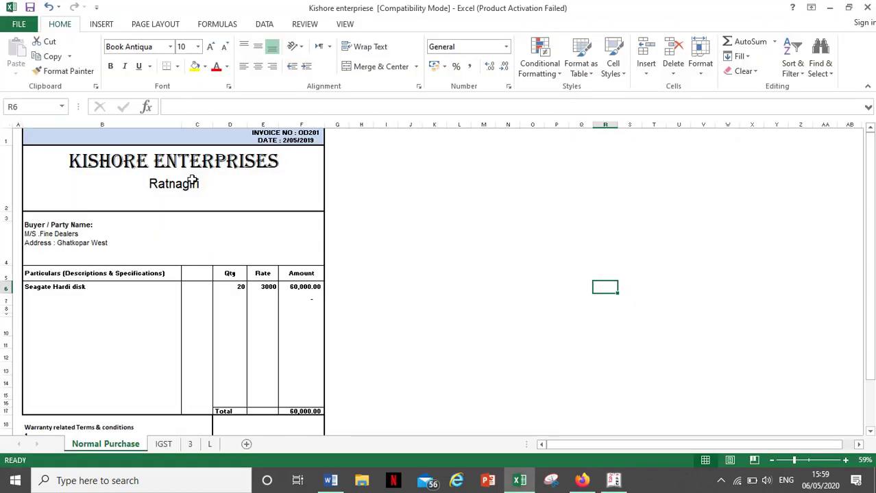
key("alt+Tab")
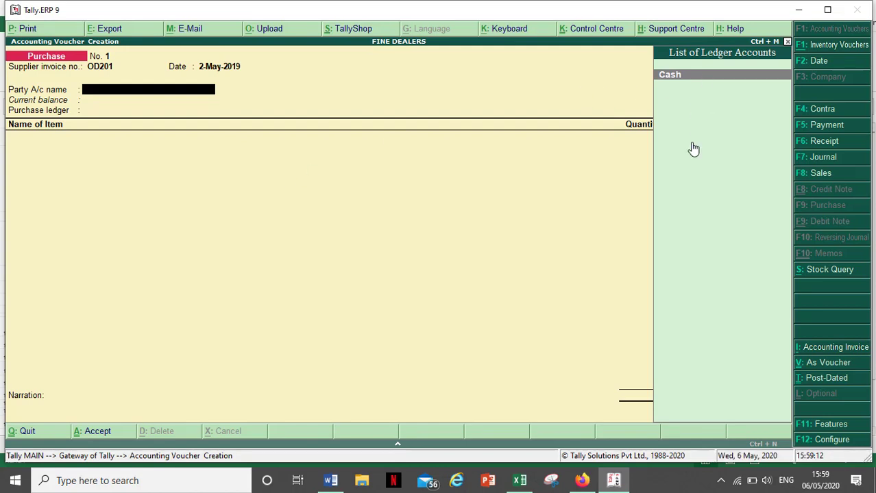
key("alt+c")
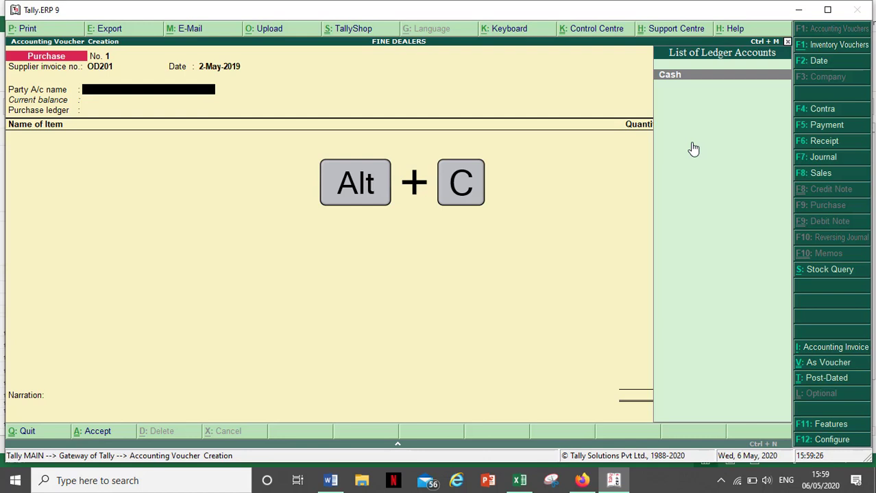
key("alt+c")
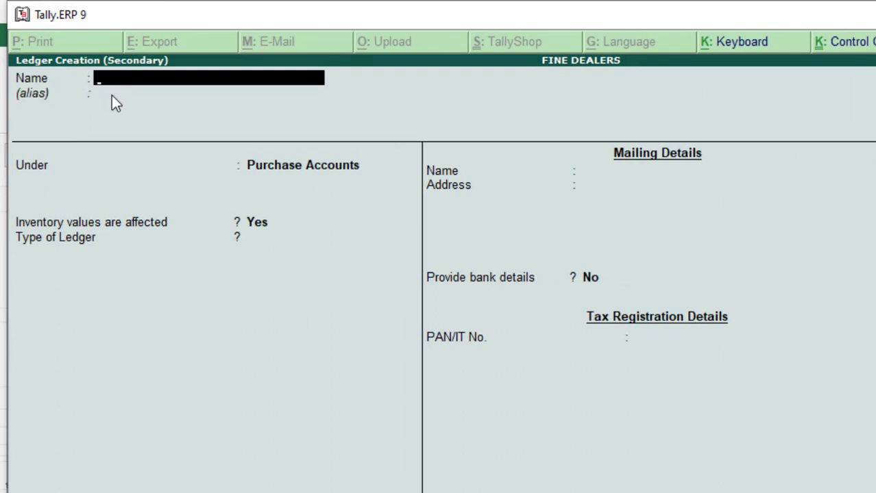
key("alt+Tab")
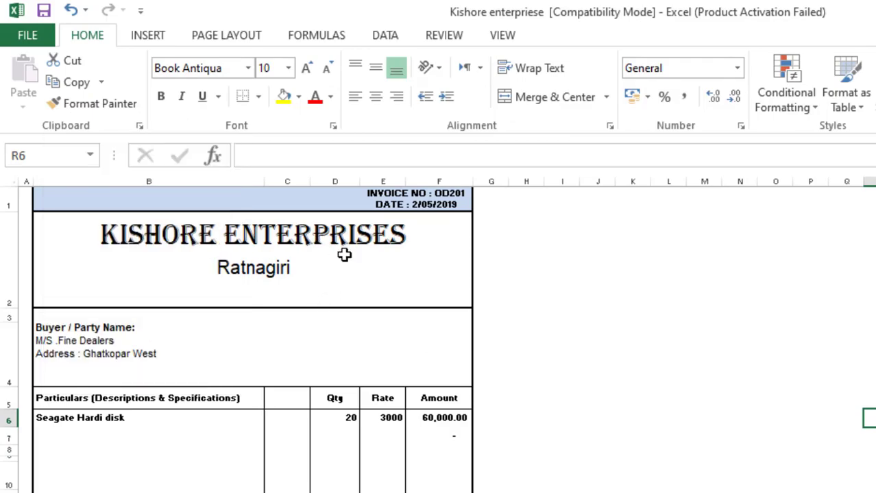
key("alt+Tab")
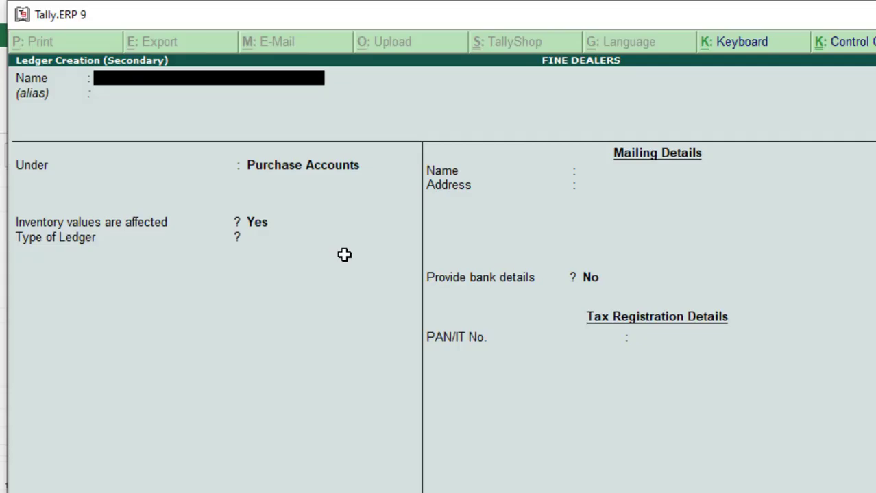
type("KISHOR")
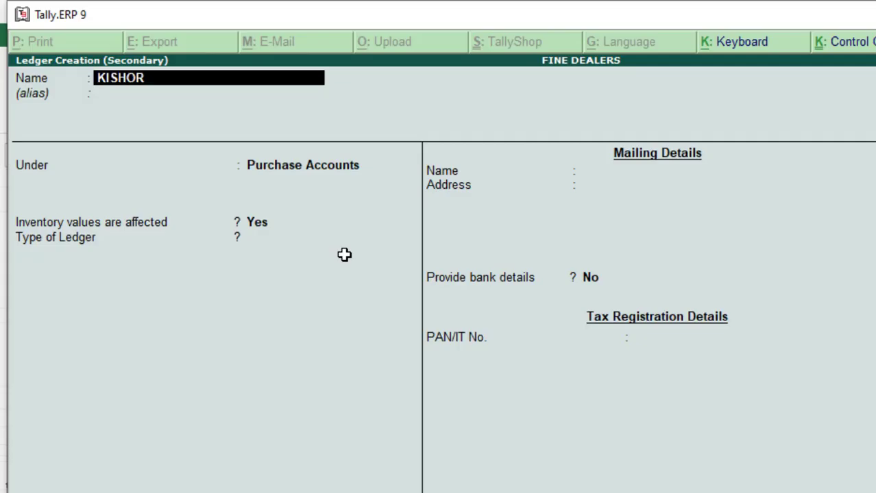
type("E ENTERPRISES")
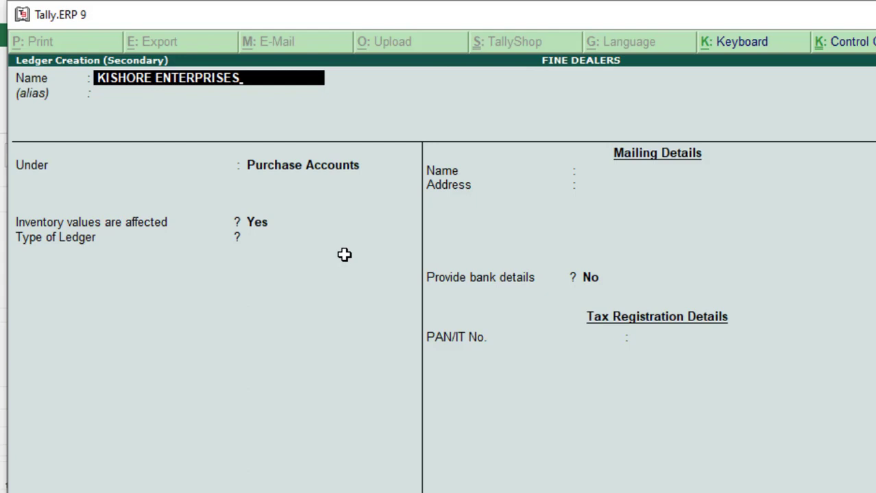
key("Return")
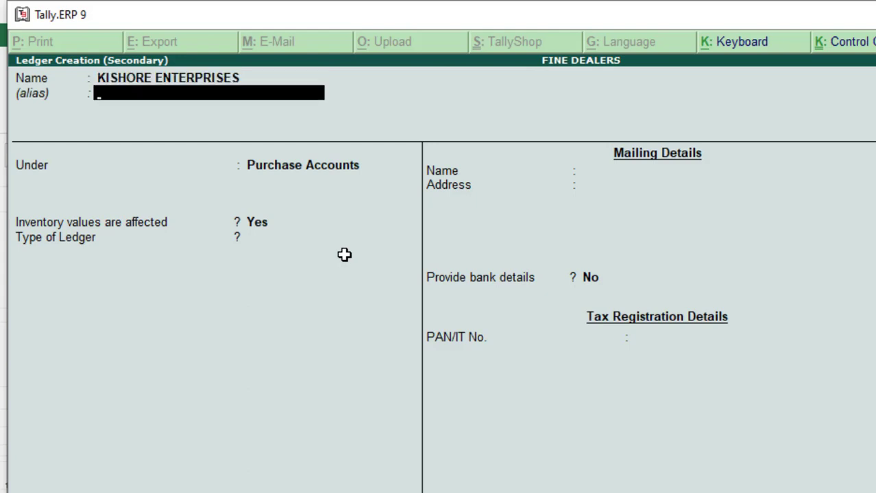
key("Return")
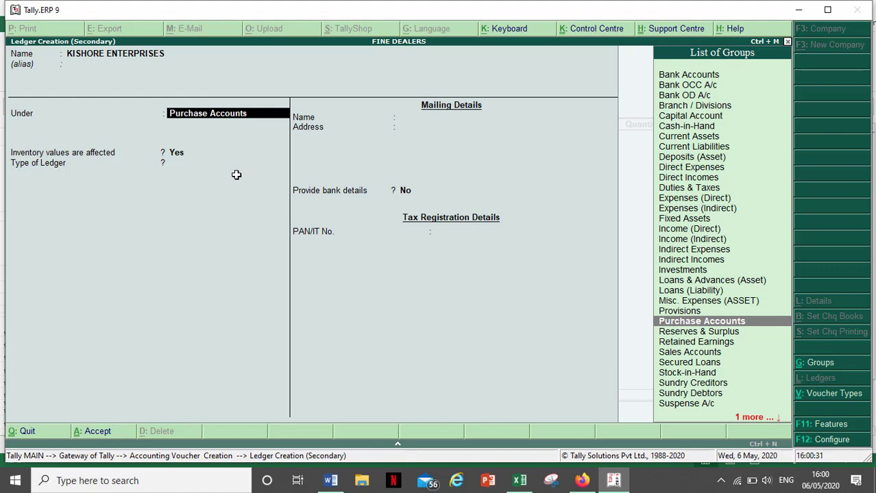
Place the supplier ledger under Sundry Creditors and set Maintain balances bill-by-bill to Yes, keeping the remaining credit and inventory defaults.
type("SUNDR")
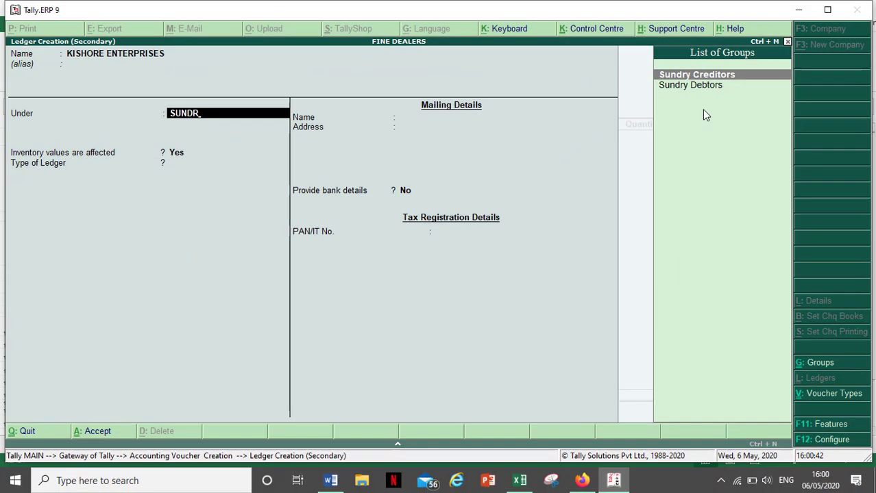
key("Return")
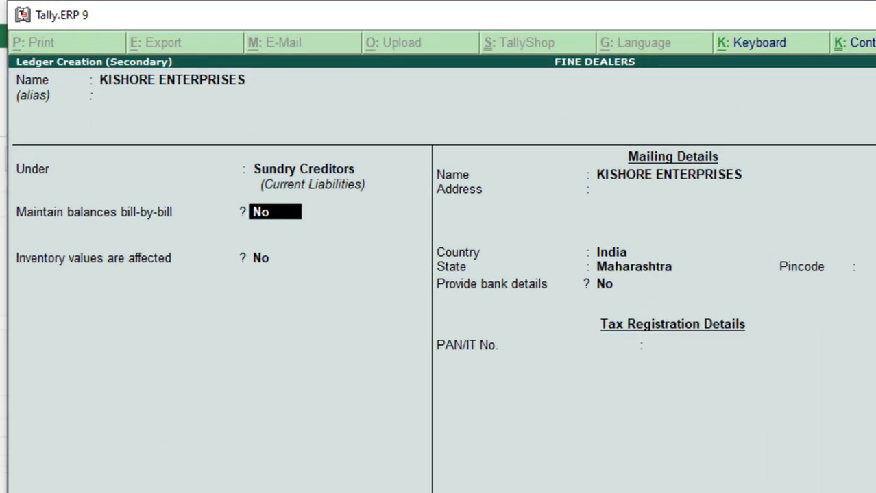
type("Y")
key("Return")
key("Return")
key("Return")
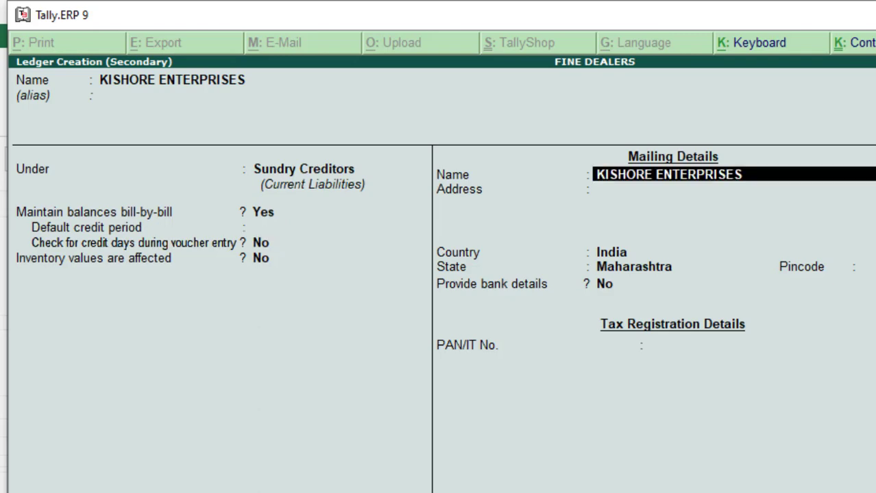
Fill in the supplier's mailing address from the invoice, keep India, Maharashtra and no bank details, and save the ledger.
key("Return")
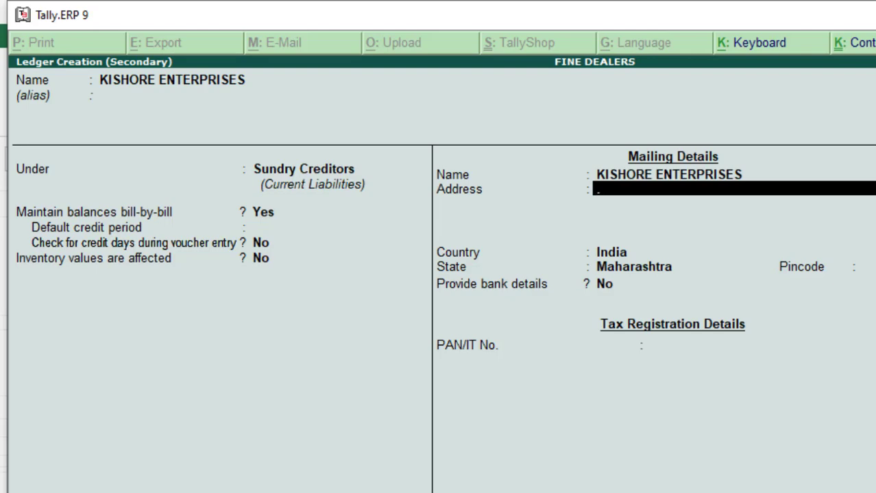
type("RATNAGIRI")
key("Return")
key("Return")
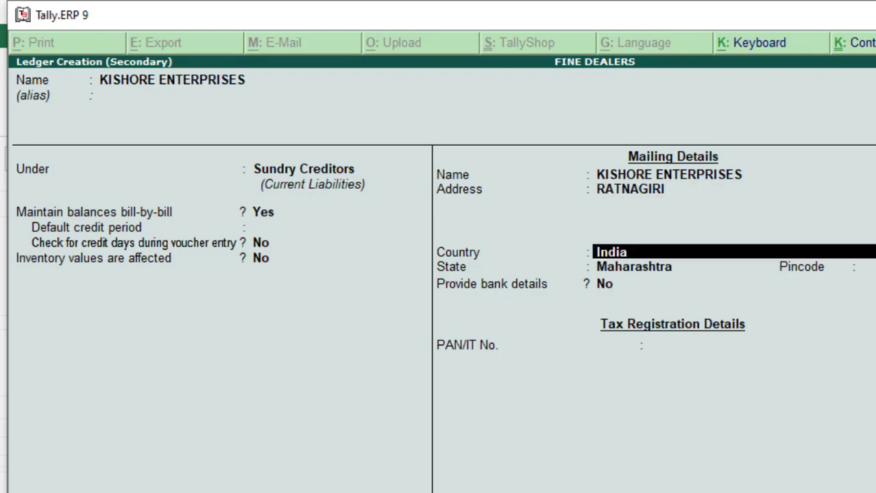
key("Return")
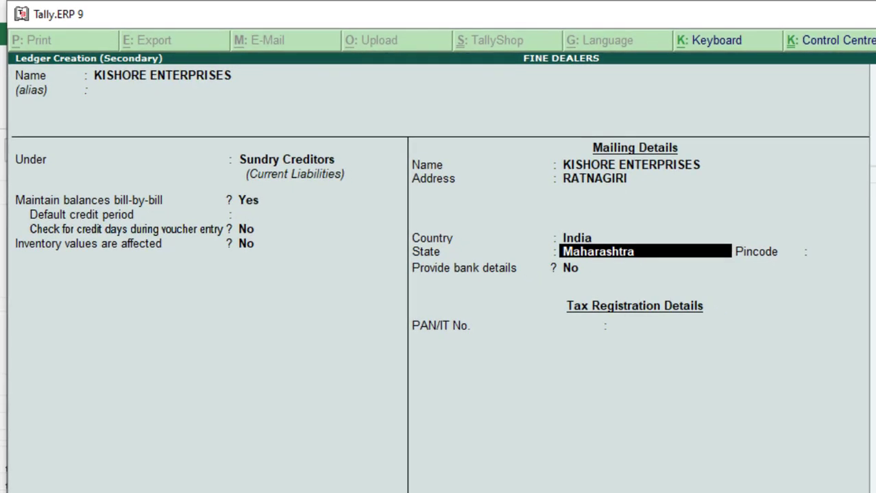
key("Return")
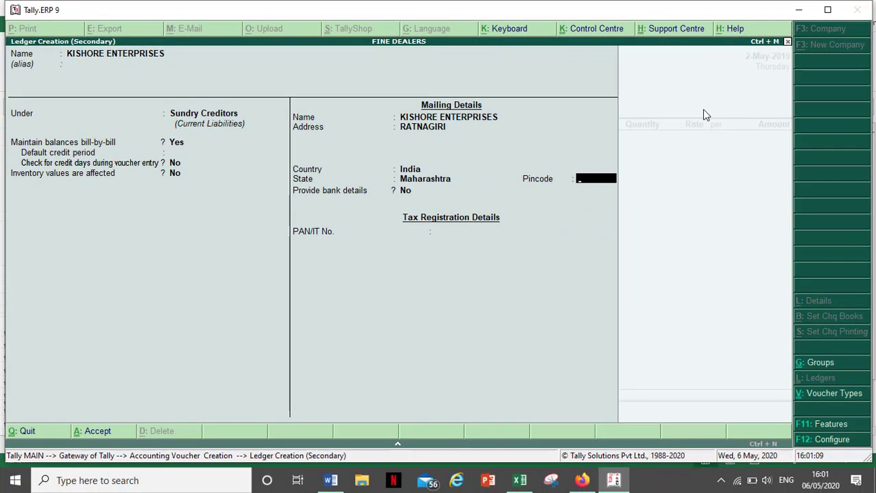
key("Return")
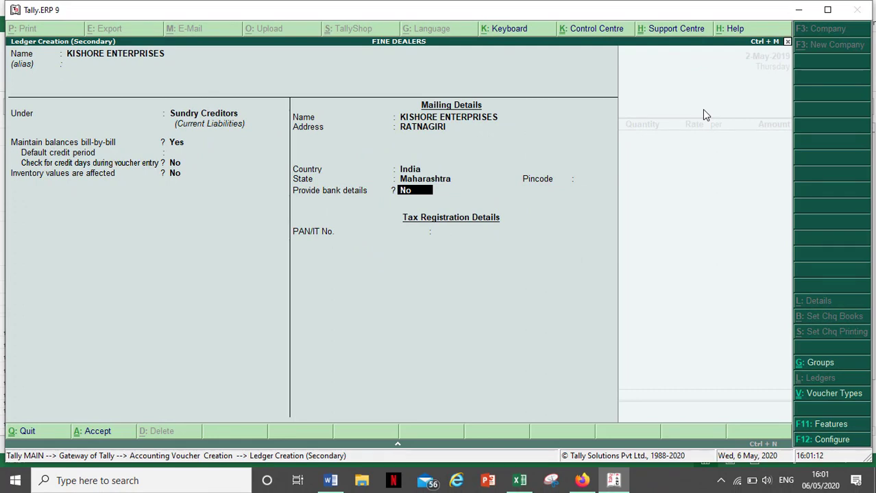
key("Return")
key("Return")
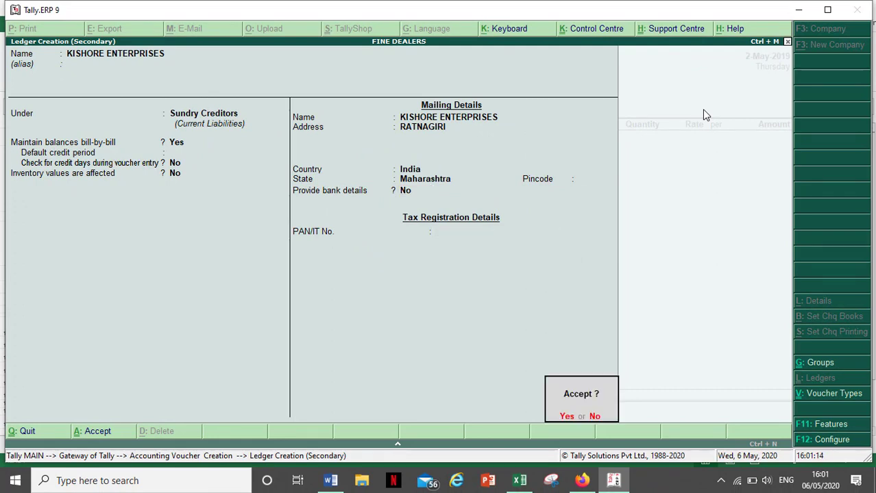
key("Return")
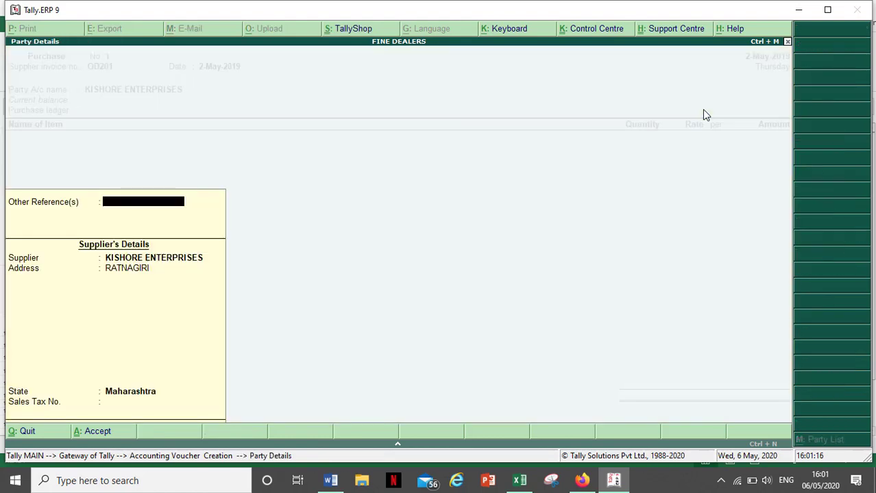
Accept the supplier's party details for the purchase voucher without adding other references.
key("Return")
key("Return")
key("Return")
key("Return")
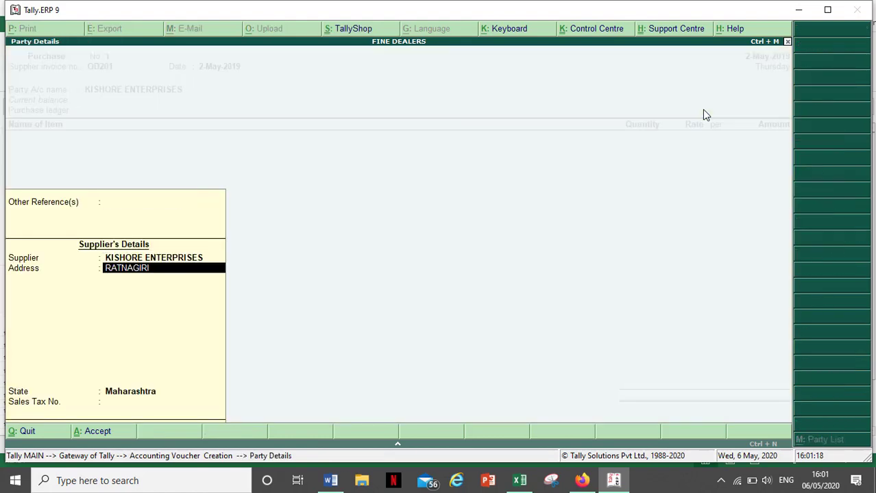
key("Return")
key("Return")
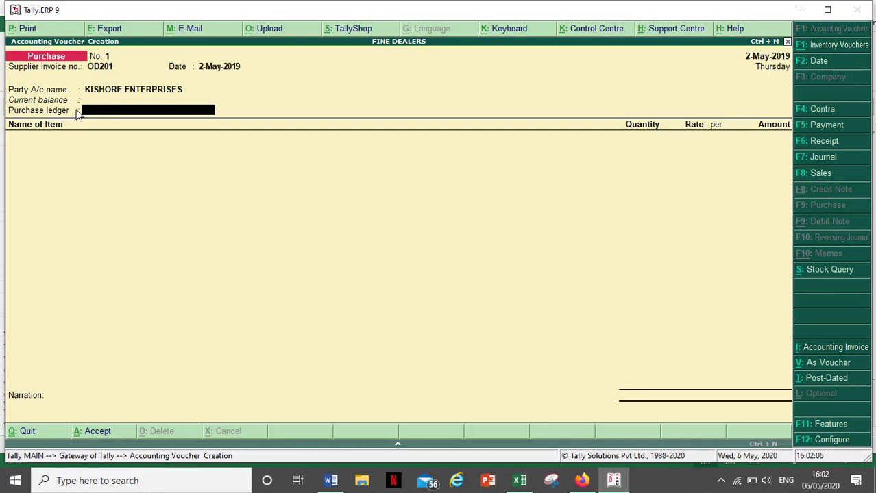
Start a new ledger for the voucher's purchase ledger, named PURCHASE LEDGER, without an alias.
key("alt+c")
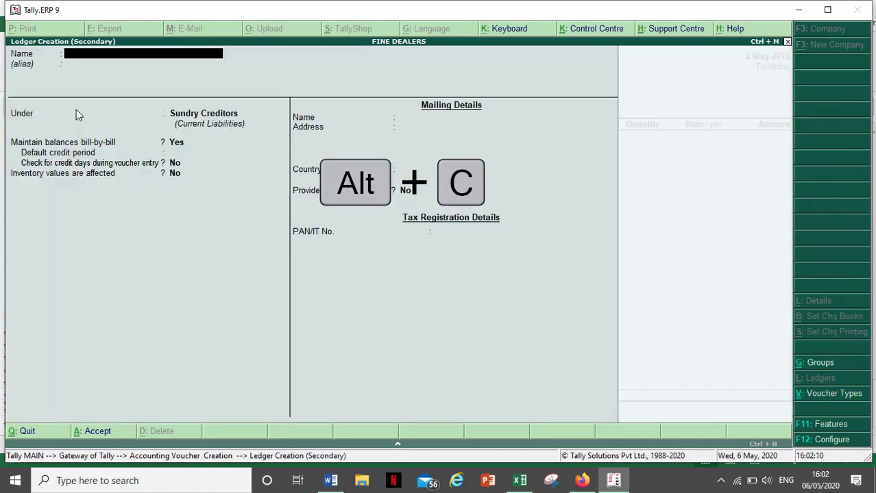
type("P")
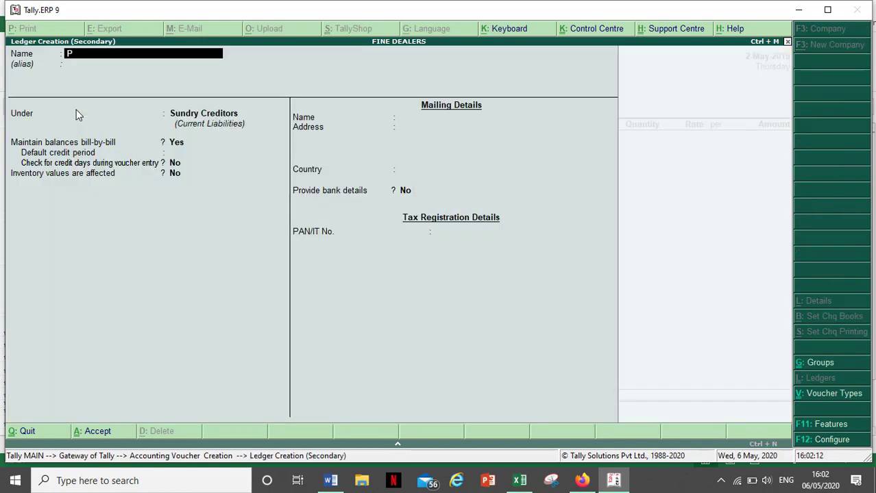
type("URCHASE LEDGER")
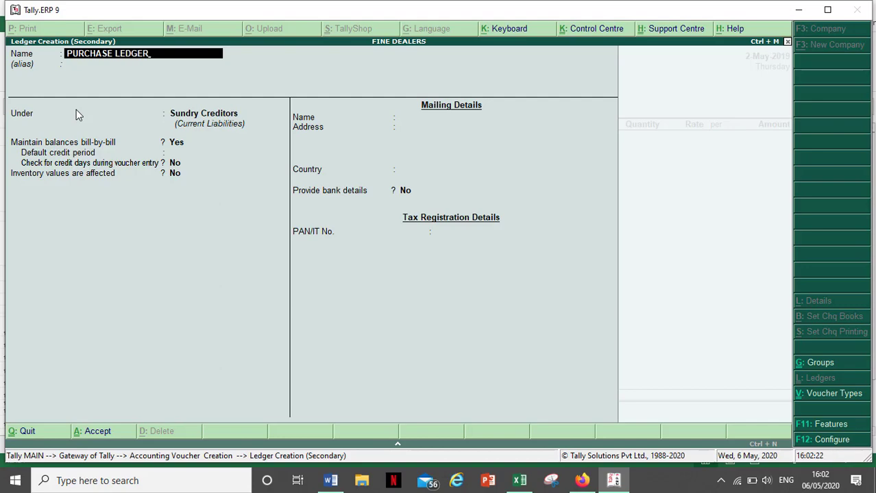
key("Return")
key("Return")
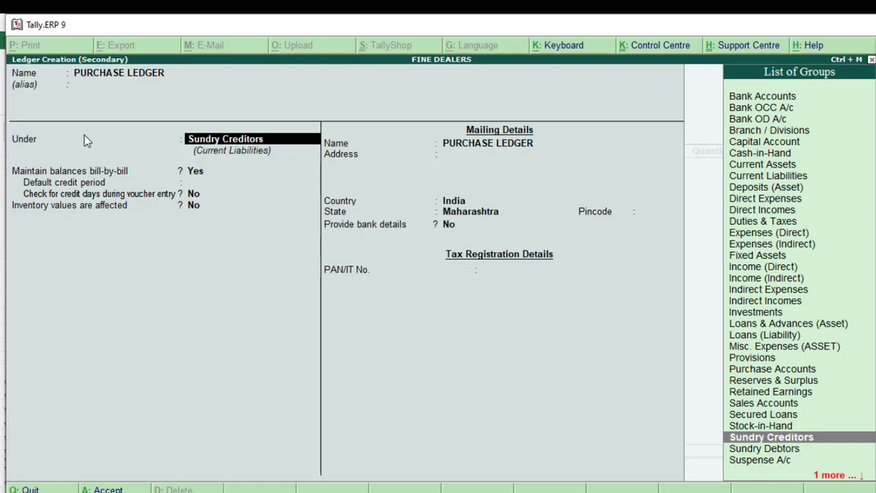
Place the new purchase ledger under the Purchase Accounts group.
type("PUR")
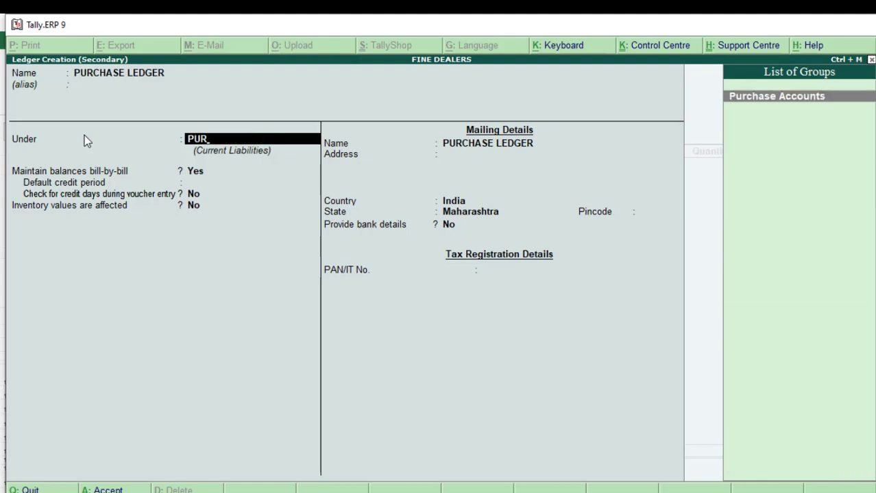
type("CH")
key("BackSpace")
type("C")
key("BackSpace")
type("R")
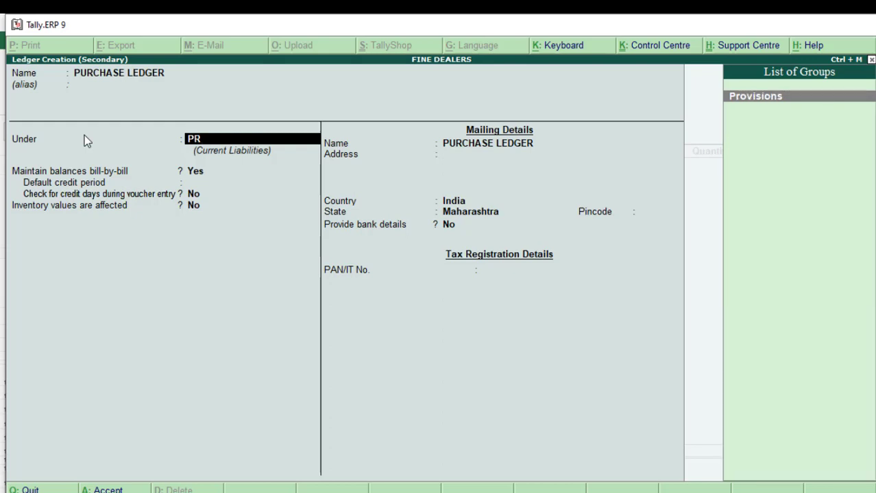
key("BackSpace")
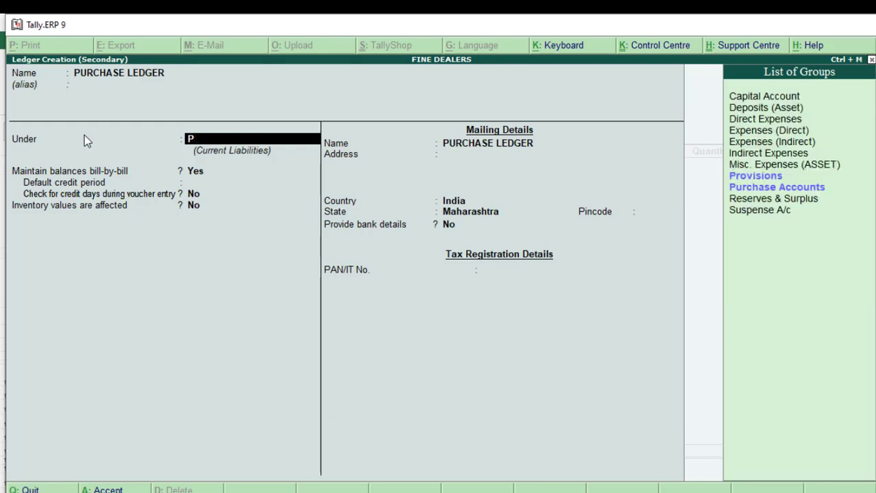
type("R")
key("BackSpace")
type("UR")
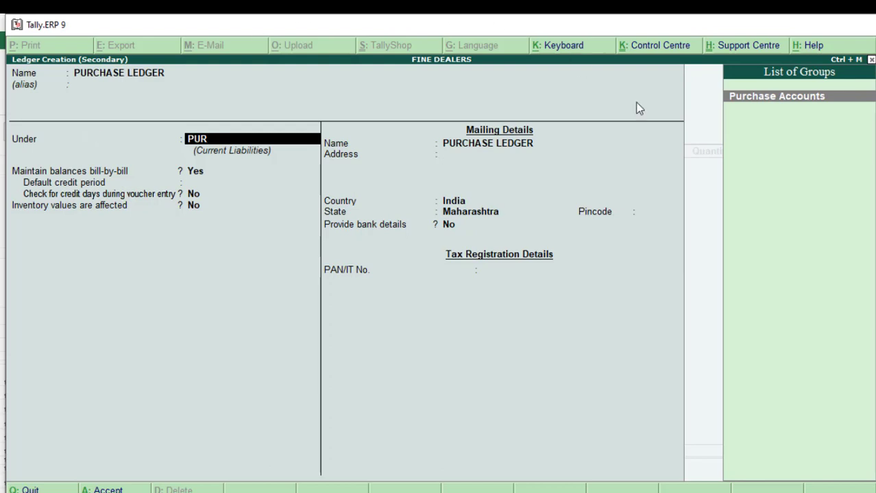
left_click(778, 102)
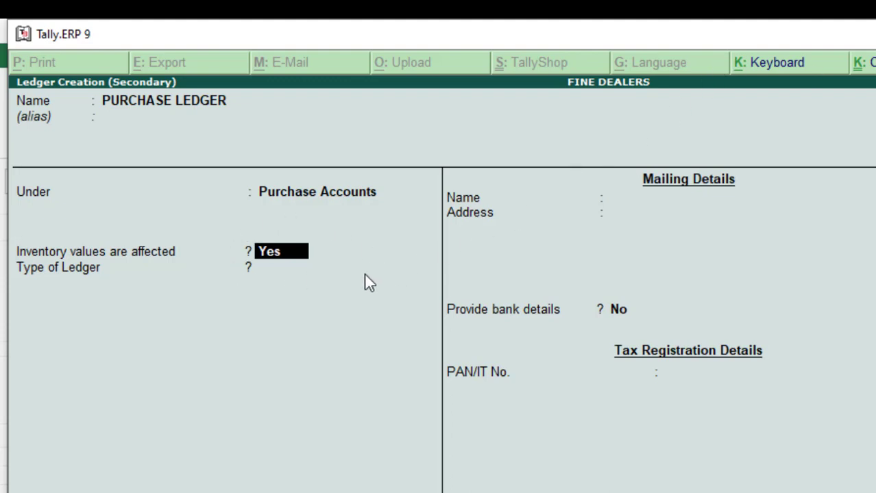
Keep Inventory values are affected at Yes, ledger type Not Applicable and no bank details, and save the purchase ledger.
key("Return")
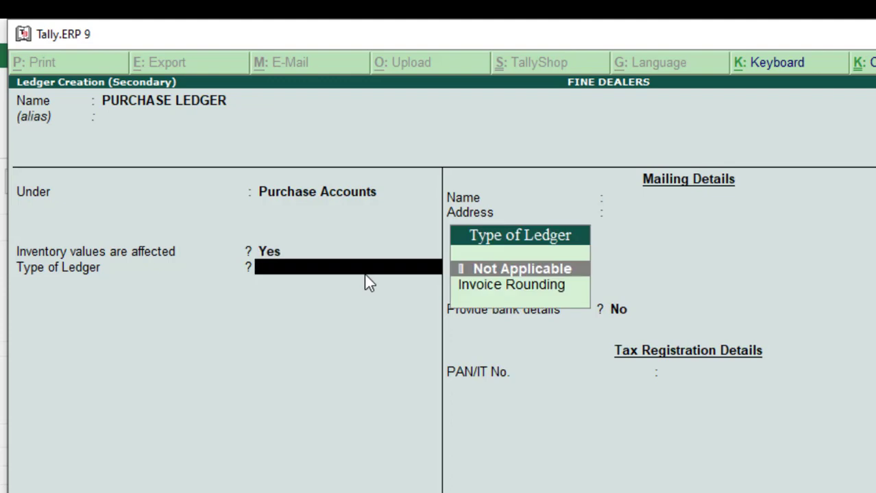
key("Return")
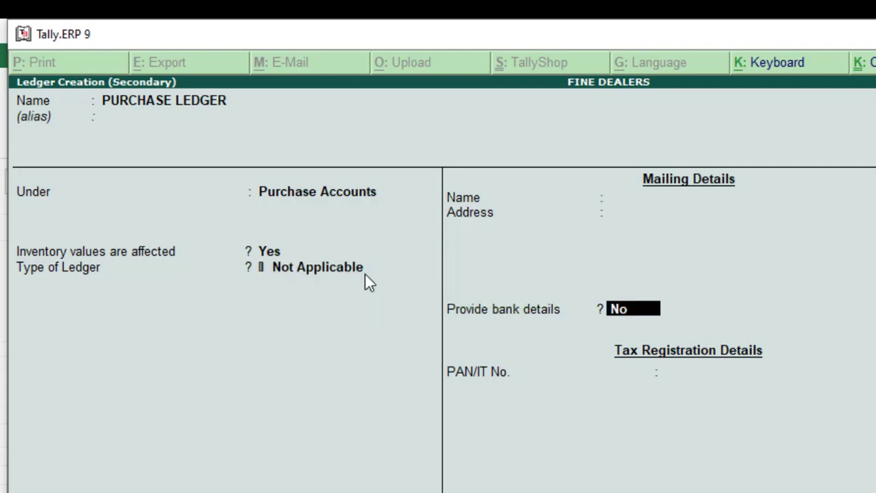
key("Return")
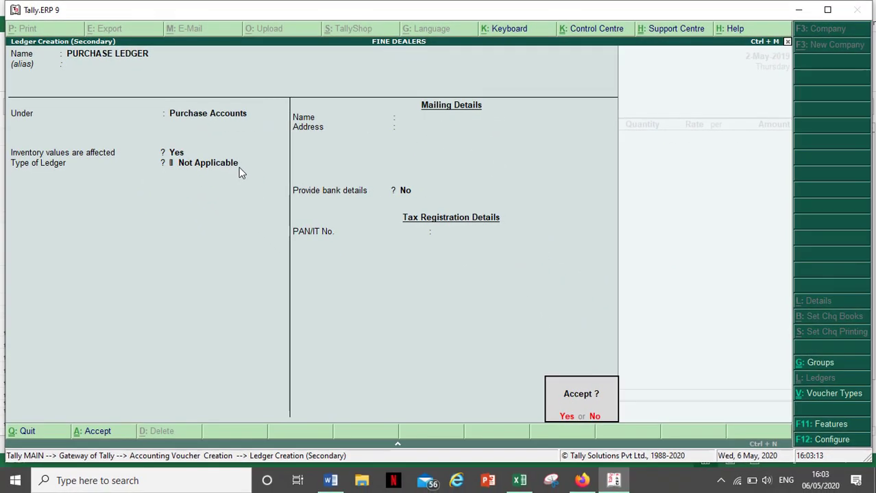
key("Return")
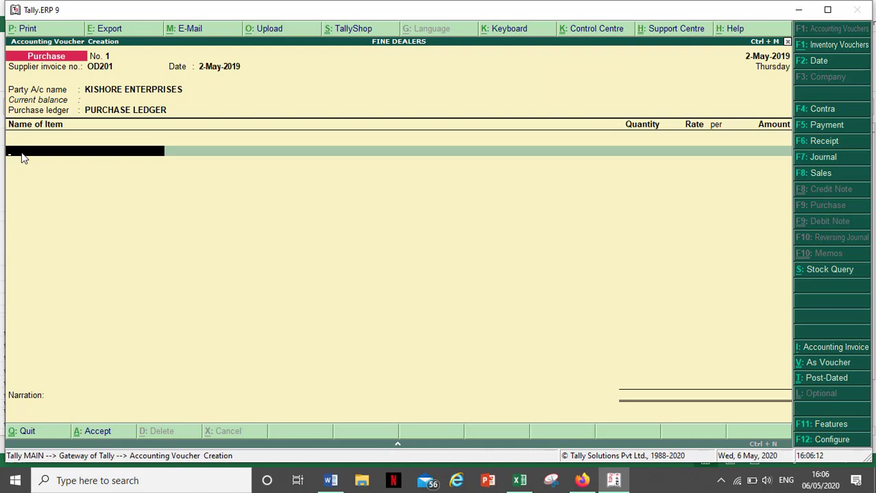
Start a new stock item for the voucher's first item line, named SEAGATE HARD DISK, without an alias.
key("alt+c")
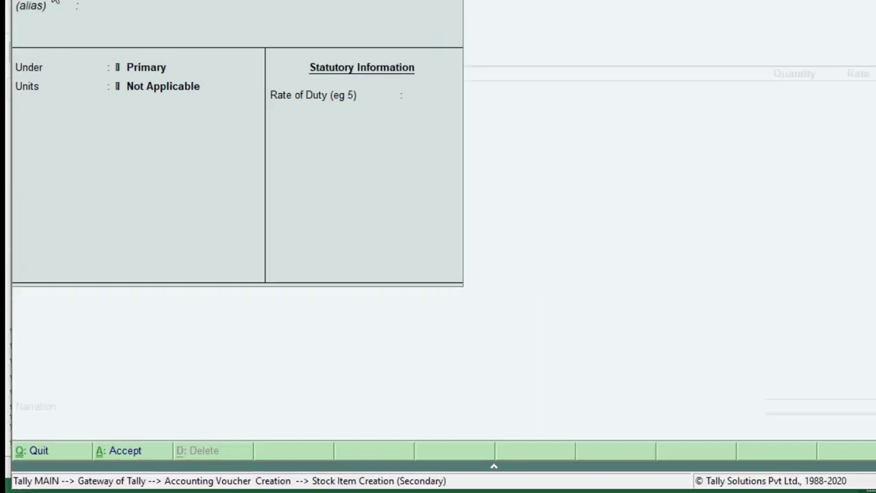
type("SE")
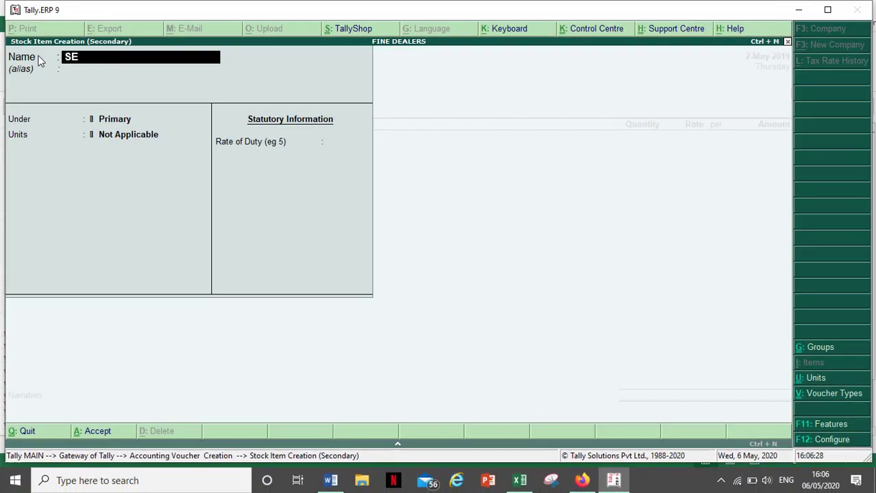
type("AGATE HARD")
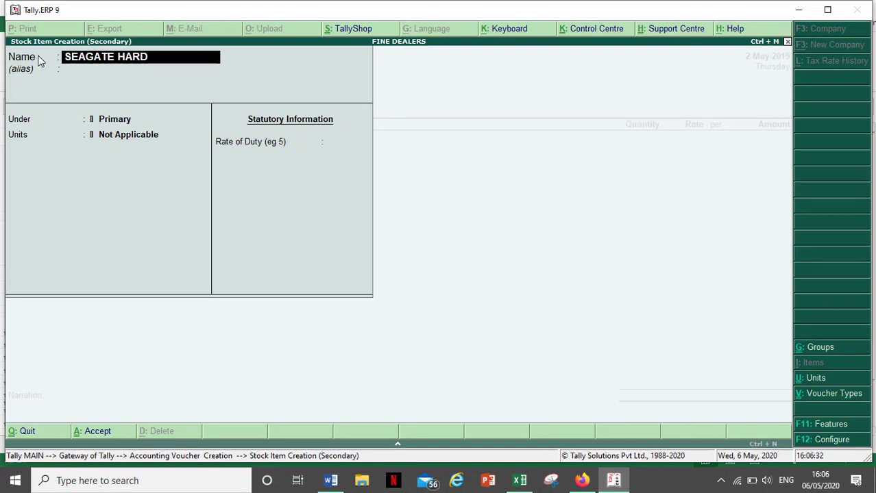
type(" DISK")
key("Return")
key("Return")
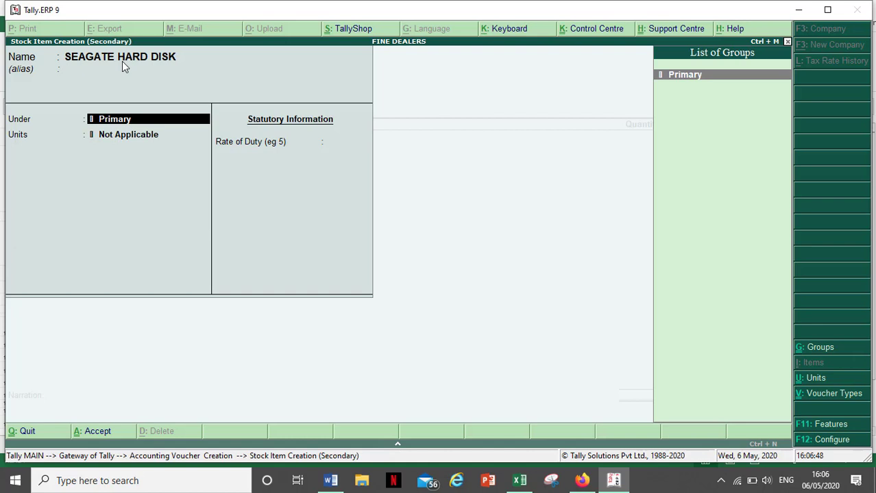
Create the stock group HARD DISK under Primary for the item, without an alias and without adding item quantities.
key("alt+c")
type("HARD DISK")
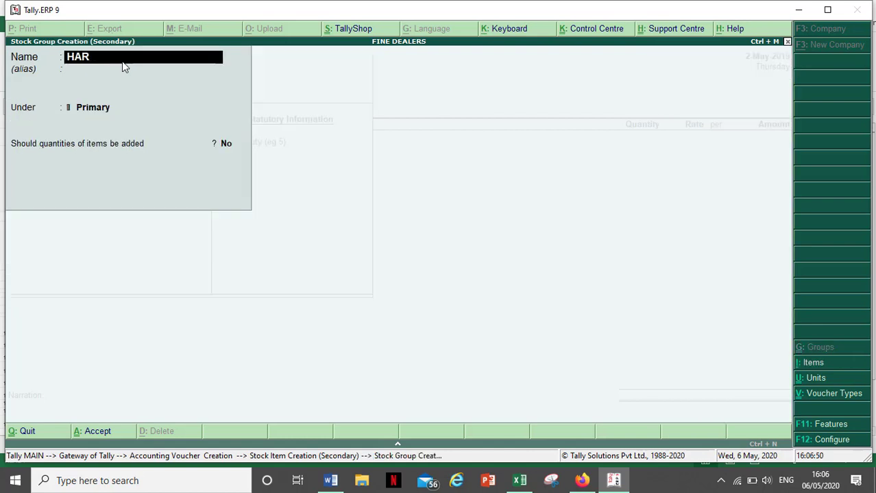
key("Return")
key("Return")
key("Return")
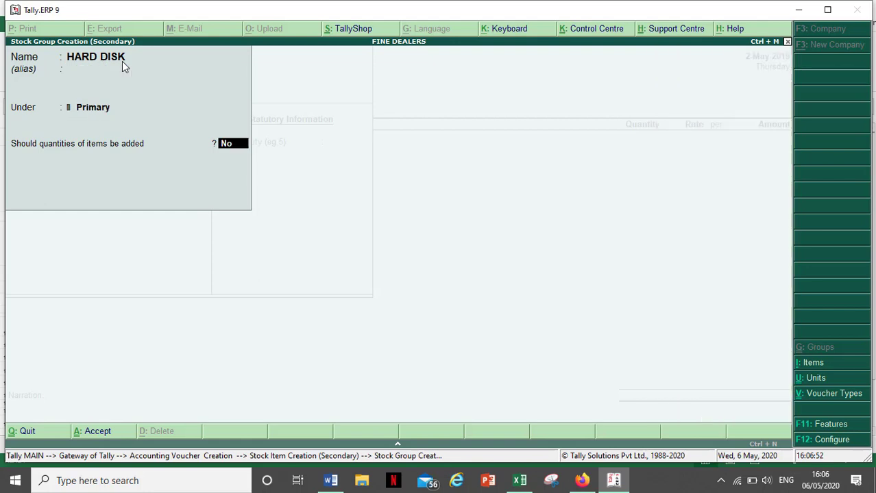
key("Return")
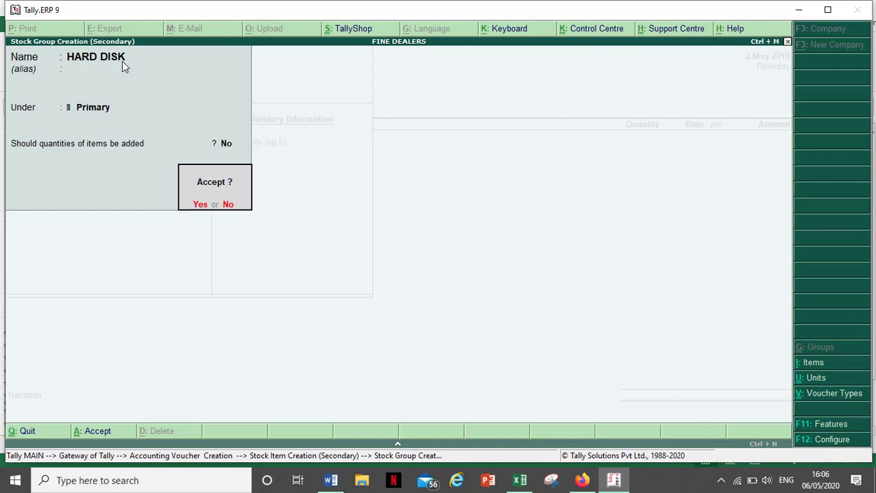
key("Return")
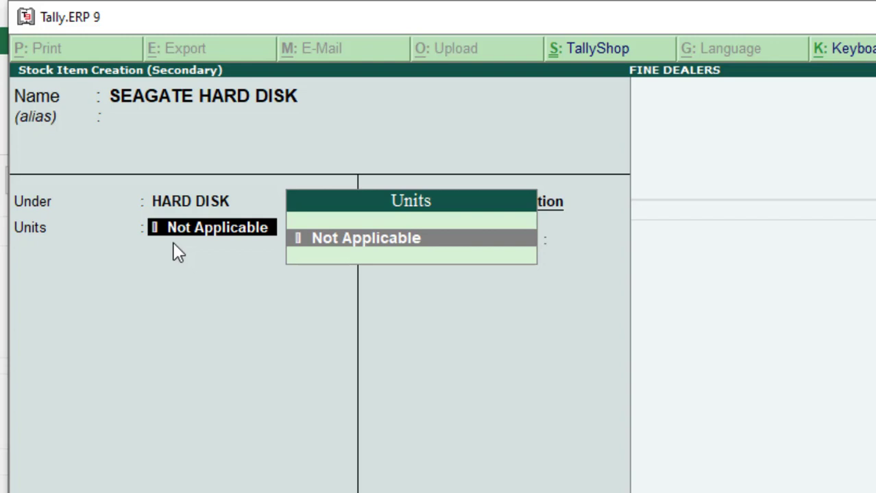
Create the item's simple unit PCS, formal name PIECES, with 0 decimal places, and save the stock item without entering a duty rate.
key("alt+c")
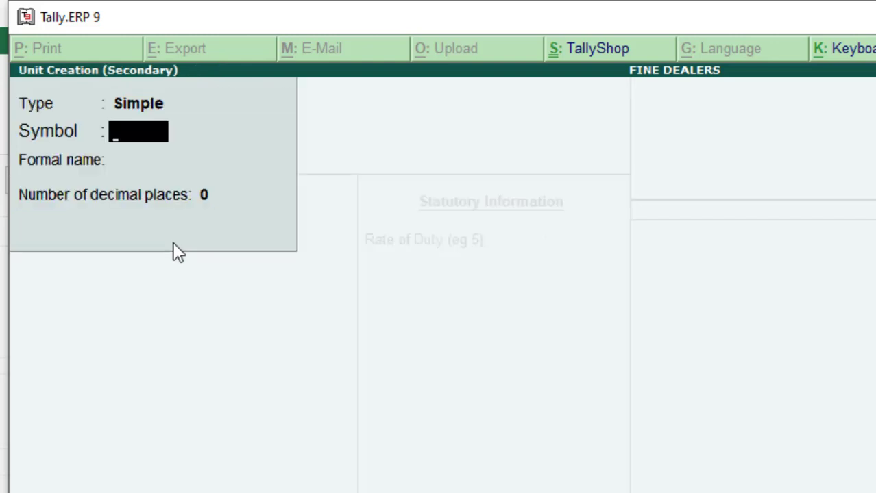
type("PCS")
key("Return")
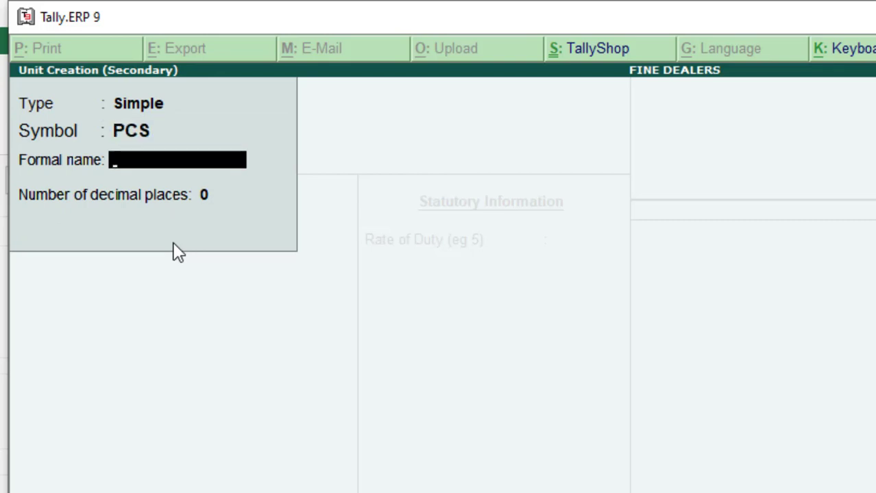
type("PIECES")
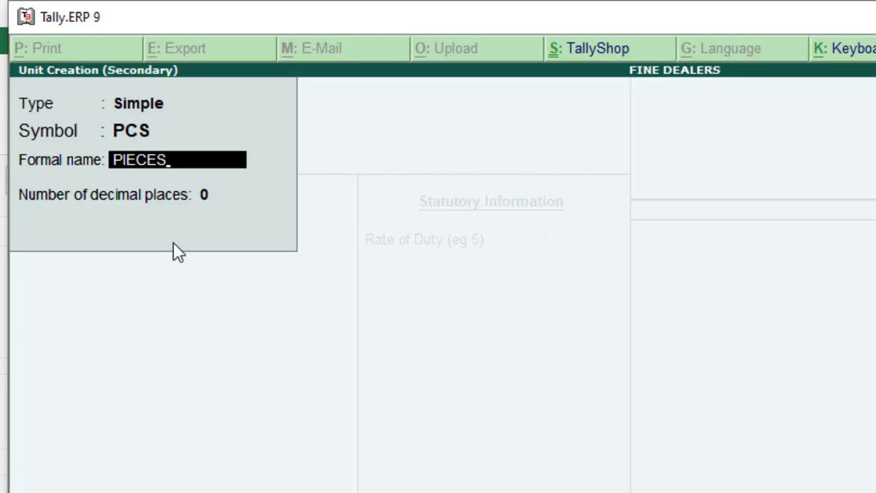
key("Return")
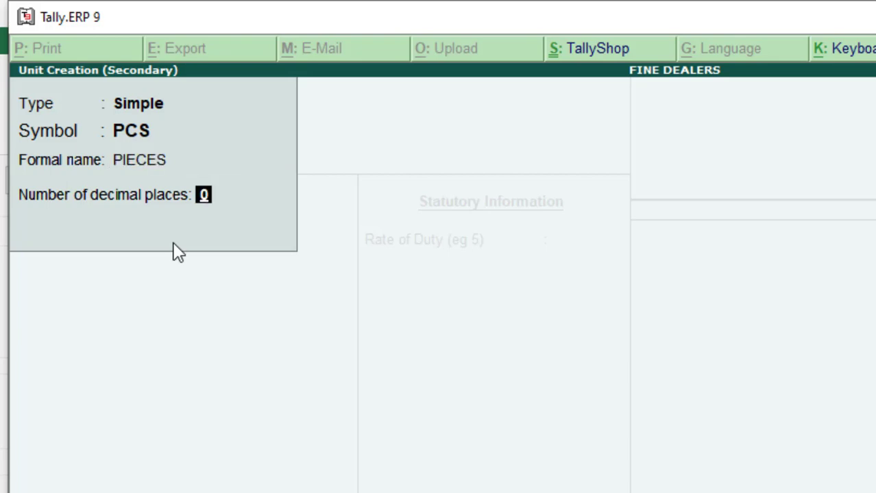
key("Return")
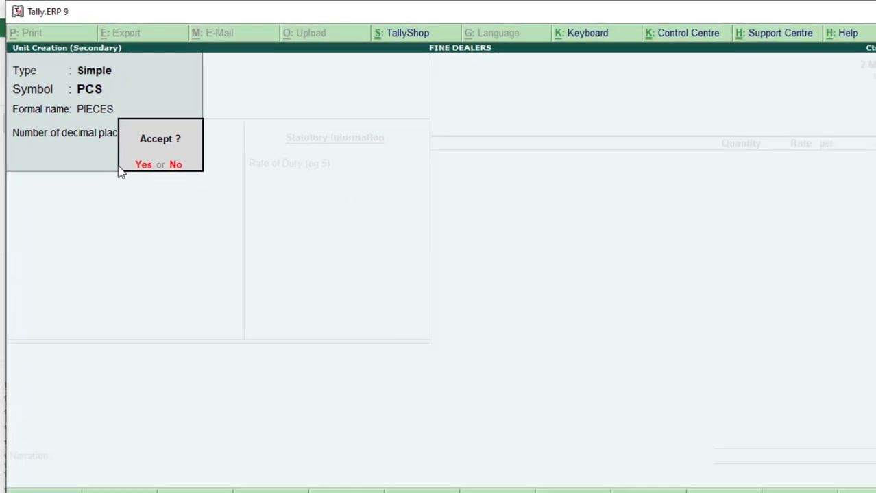
key("Return")
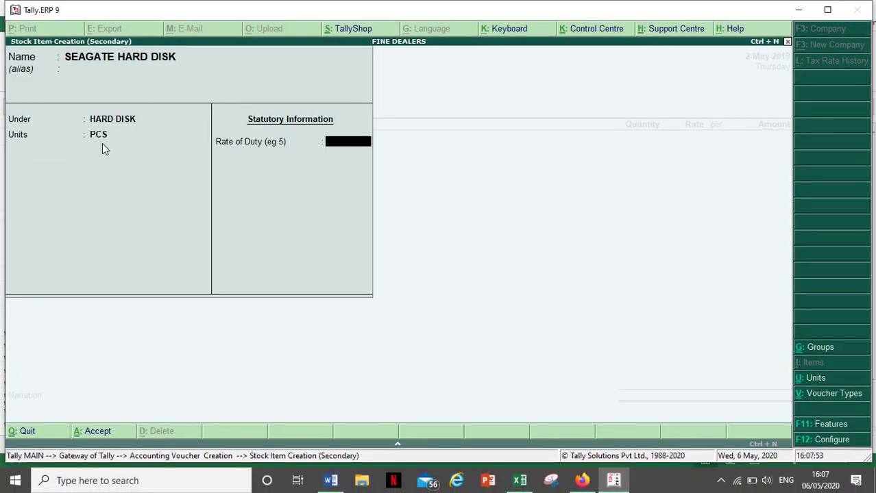
key("Return")
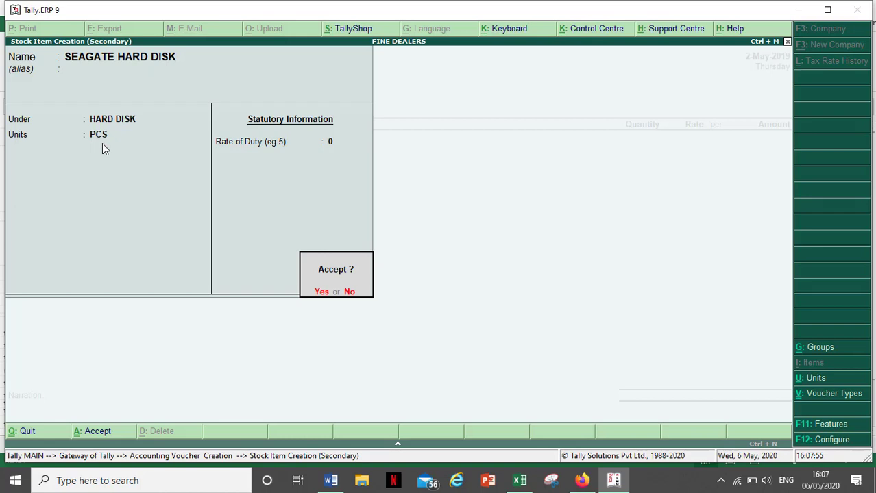
key("Return")
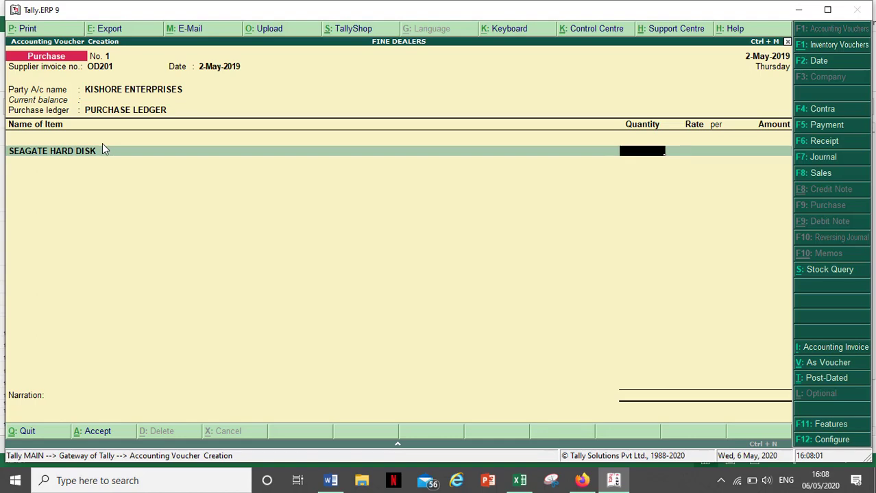
Check the Excel invoice and enter 20 PCS of SEAGATE HARD DISK at a rate of 3000 per PCS, accepting the calculated amount.
key("alt+Tab")
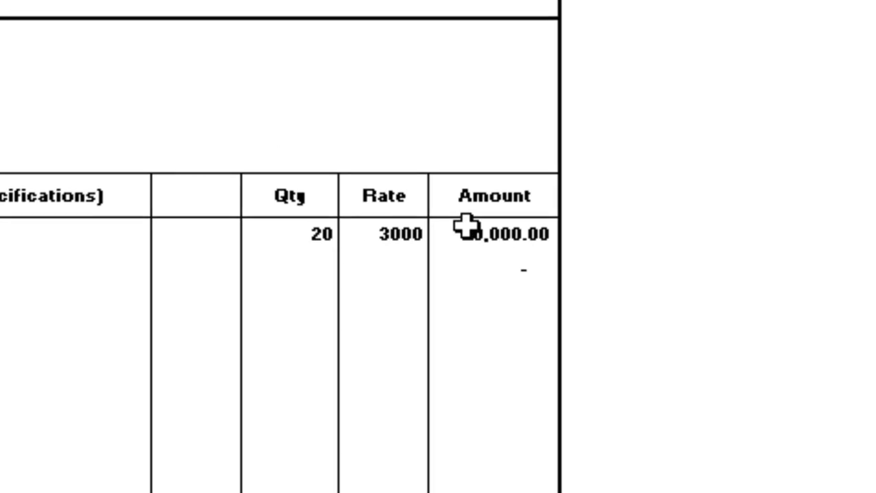
key("alt+Tab")
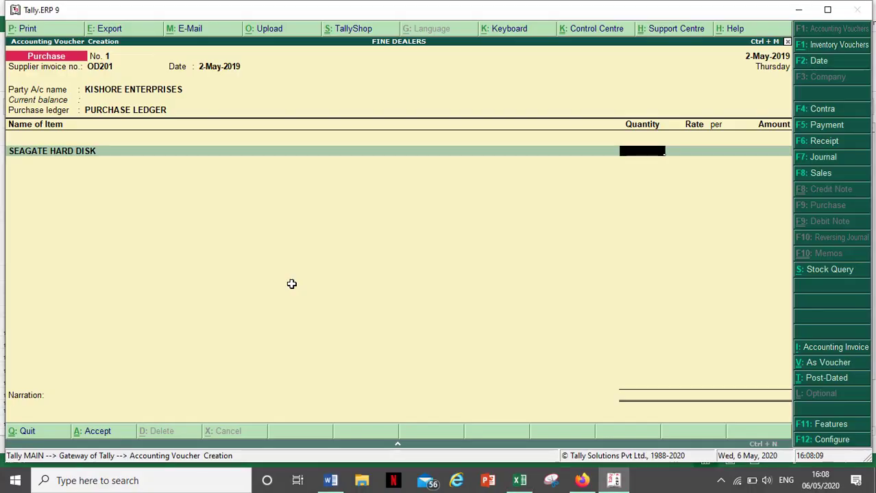
type("20")
type("3000")
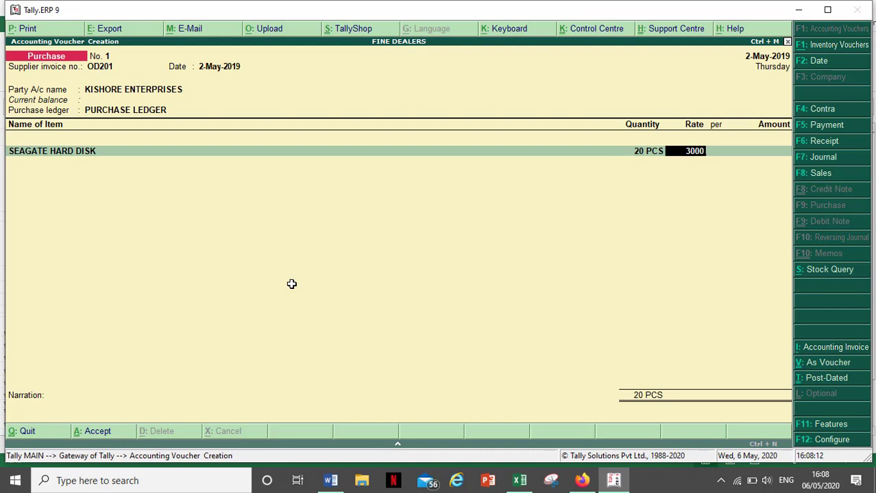
key("Return")
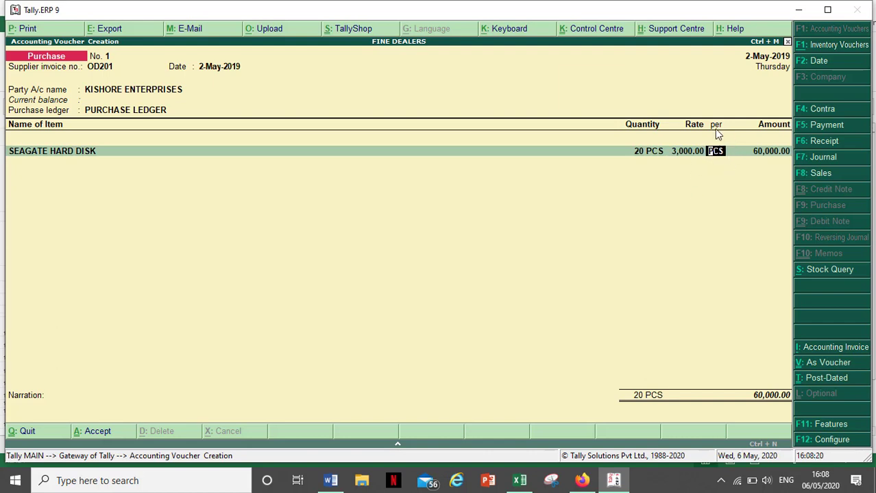
key("Return")
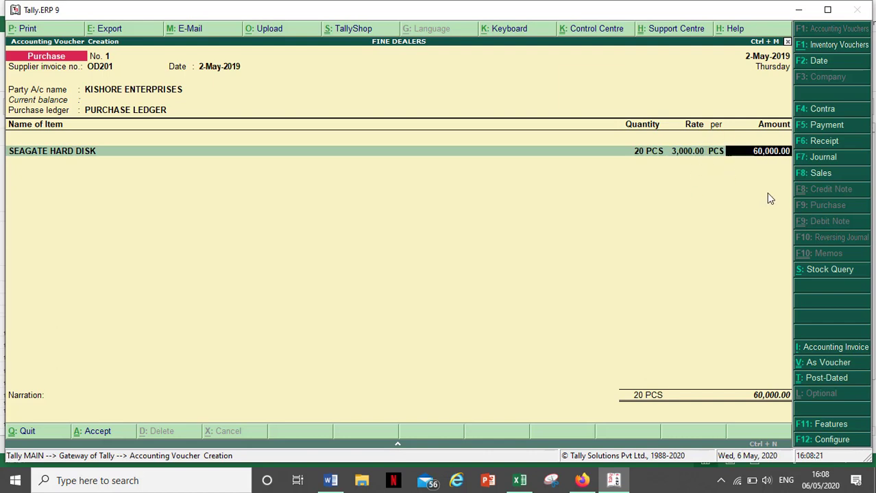
key("Return")
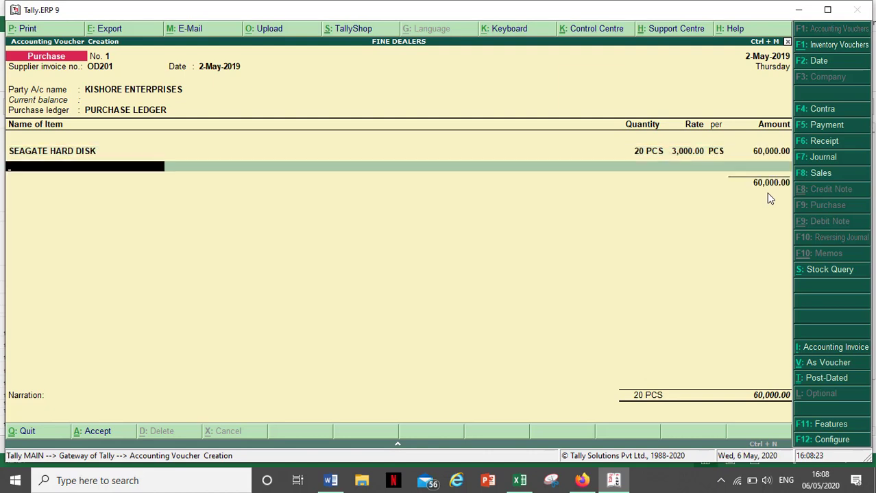
End the item list, enter the narration "Being hard disk pruchased from kishore enterprises" and save the purchase voucher.
key("Return")
key("Return")
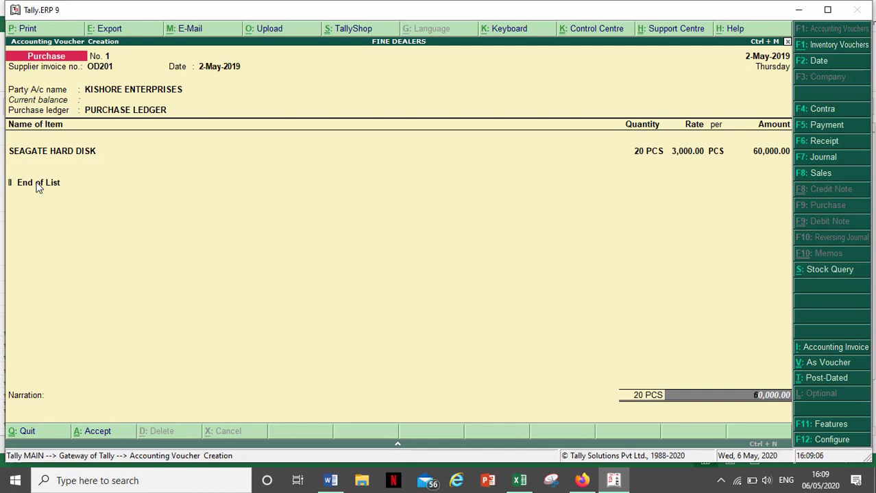
key("Return")
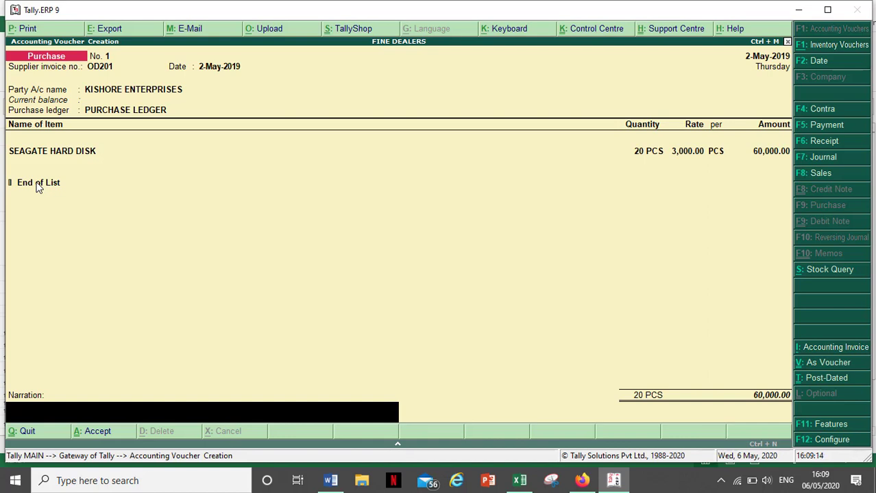
type("Being hard disk p")
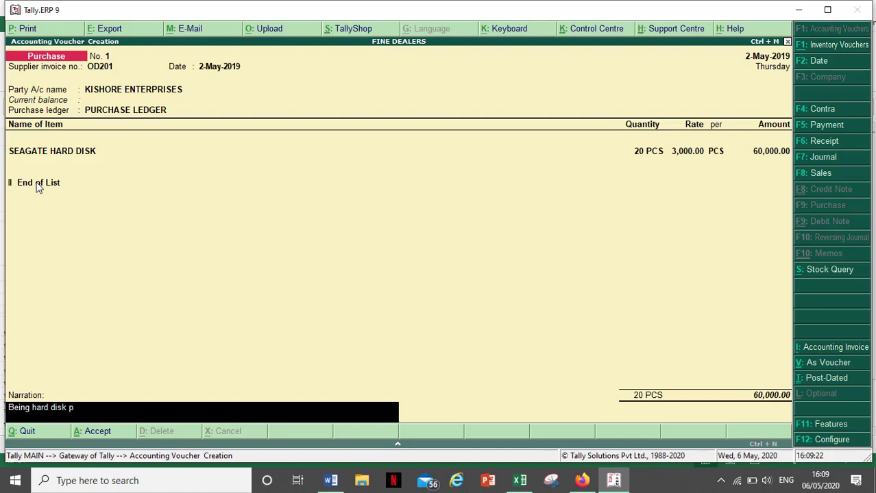
type("ruchased from kishore")
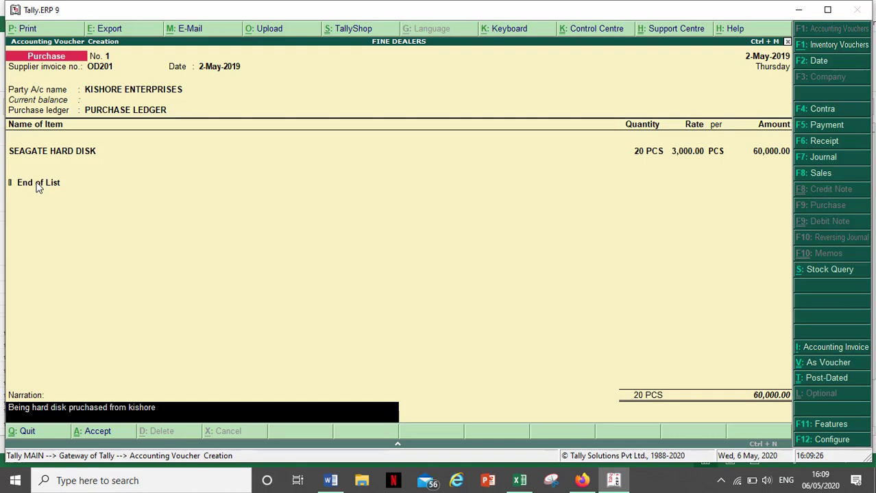
type(" enterprises")
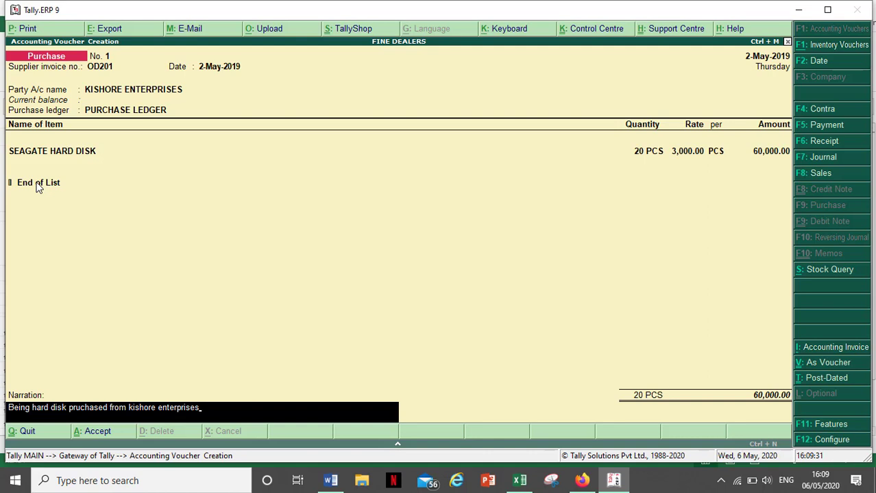
key("Return")
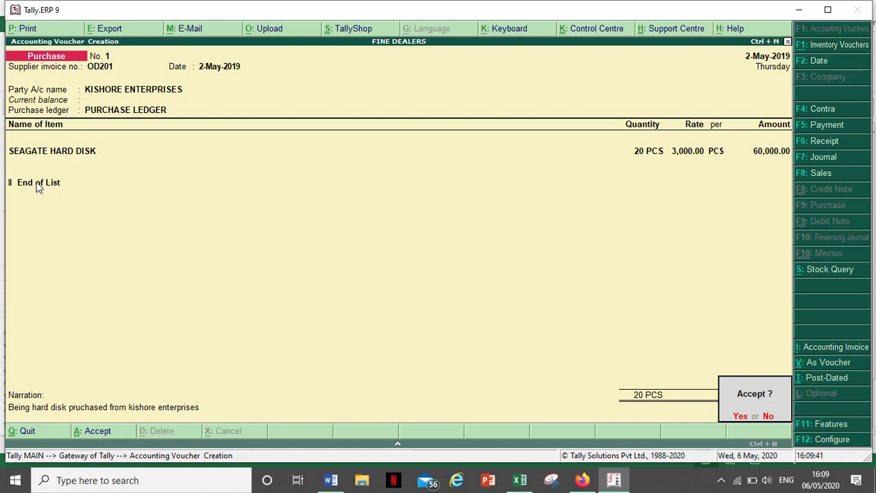
key("y")
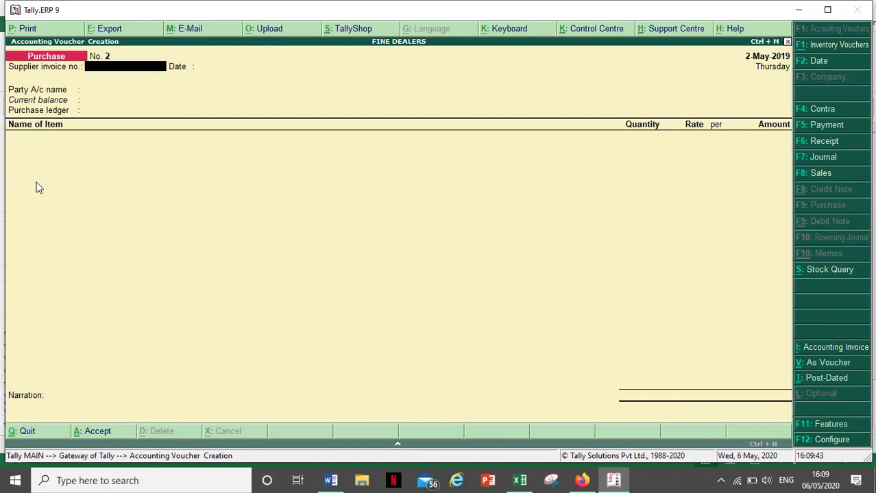